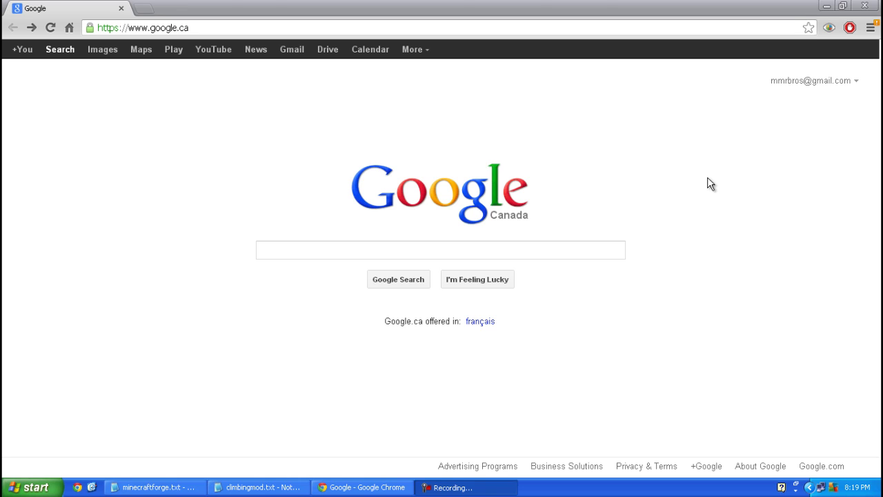
# Copy the Forge download link from the forge notes into Chrome's address bar.
pyautogui.click(153, 487)
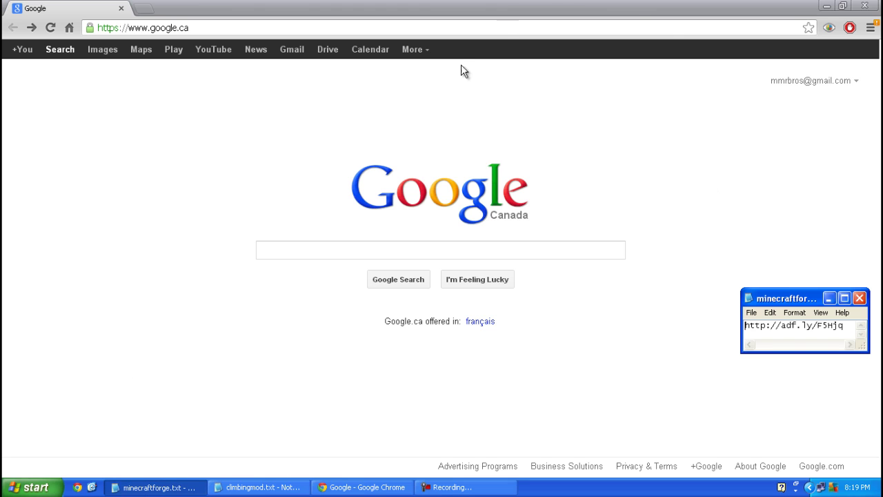
pyautogui.moveTo(845, 325); pyautogui.dragTo(745, 325)
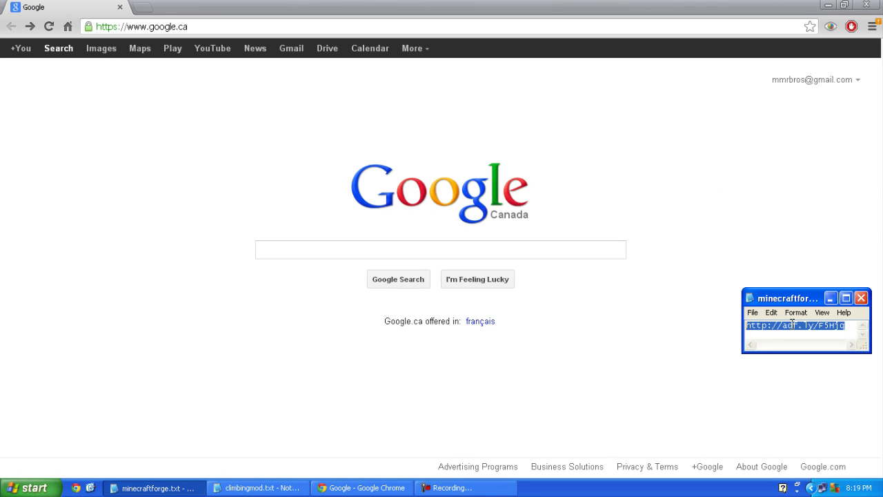
pyautogui.rightClick(792, 328)
pyautogui.click(812, 363)
pyautogui.click(268, 26)
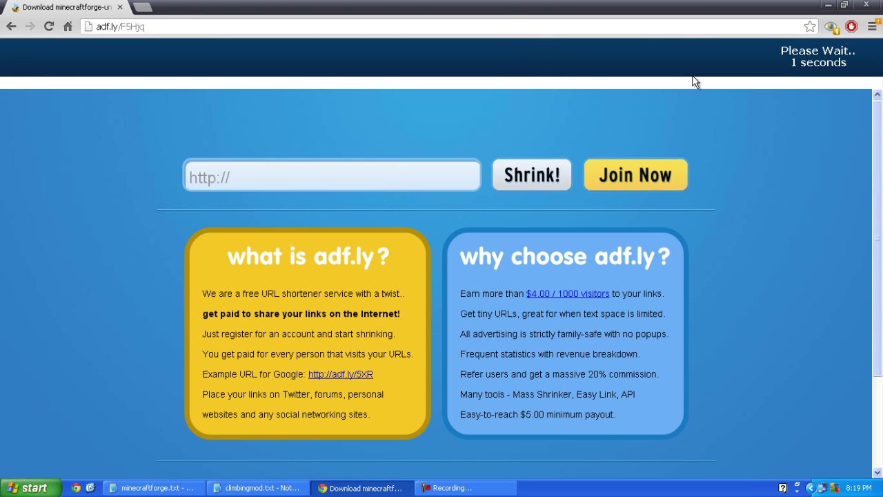
# Skip the adf.ly ad and save the minecraftforge-universal-1.4.5-6.4.0.393 zip without the download manager.
pyautogui.click(802, 56)
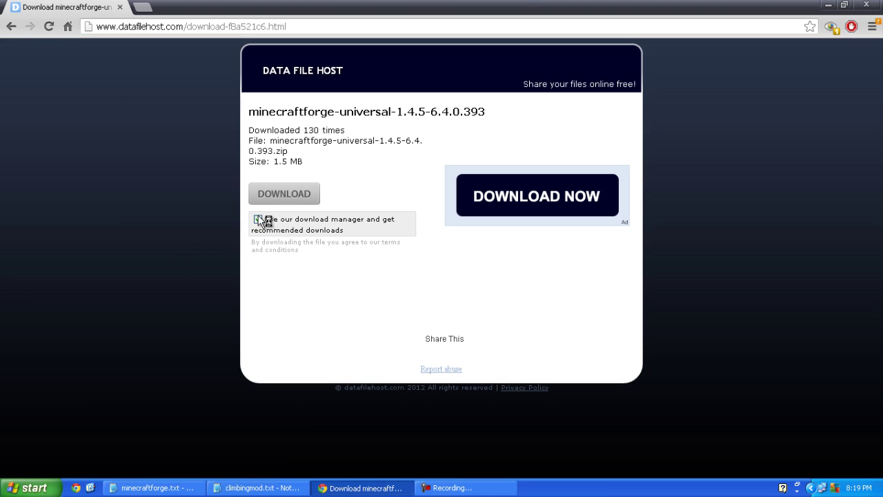
pyautogui.click(258, 219)
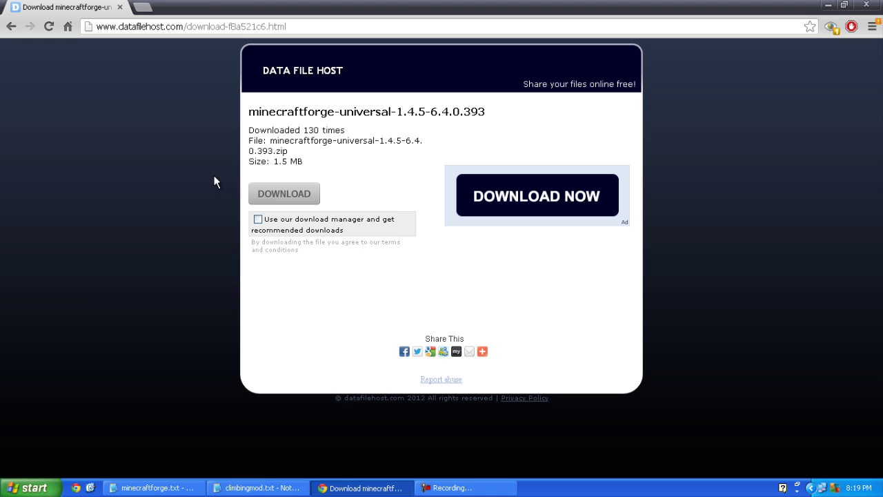
pyautogui.click(271, 194)
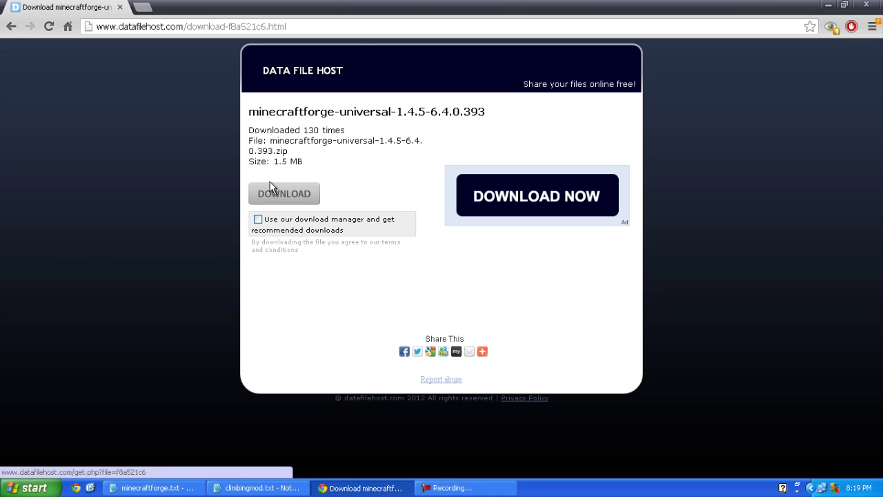
pyautogui.click(319, 221)
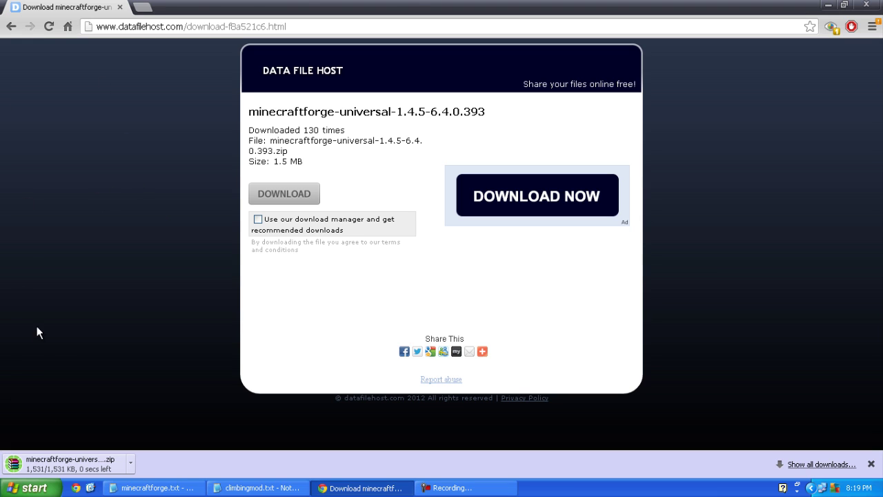
# Copy the link from climbingmod.txt and load it in Chrome with Paste and go.
pyautogui.click(267, 486)
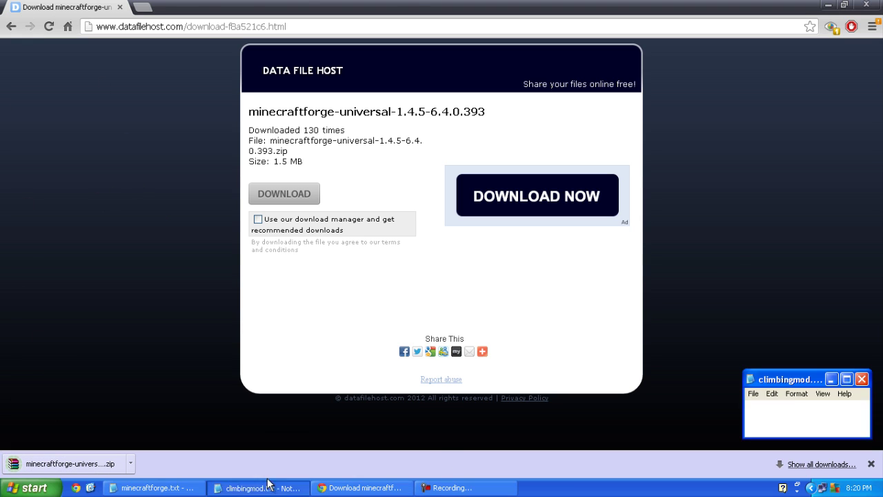
pyautogui.hotkey('ctrl', 'v')
pyautogui.moveTo(845, 407); pyautogui.dragTo(746, 407)
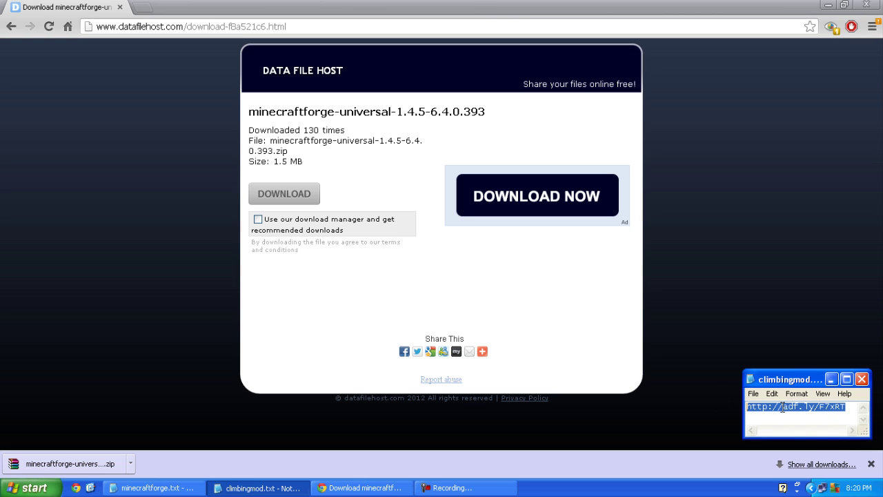
pyautogui.rightClick(784, 407)
pyautogui.click(797, 441)
pyautogui.rightClick(199, 26)
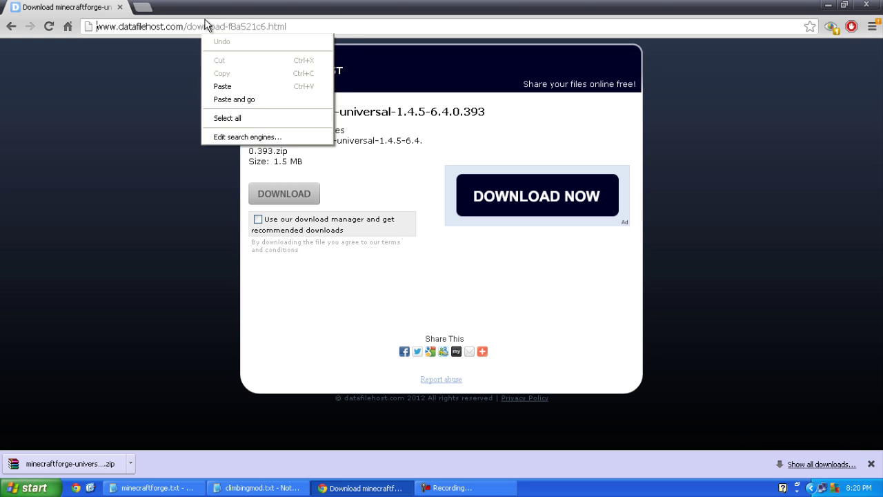
pyautogui.click(203, 26)
pyautogui.rightClick(203, 25)
pyautogui.click(238, 86)
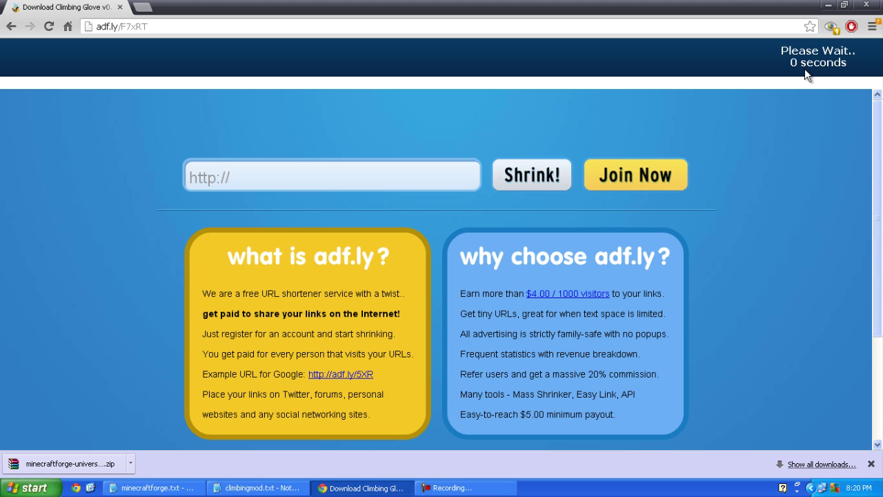
# Skip the ad and save the Climbing Glove v0.9-1.4.5 FORGE zip without the download manager.
pyautogui.click(818, 58)
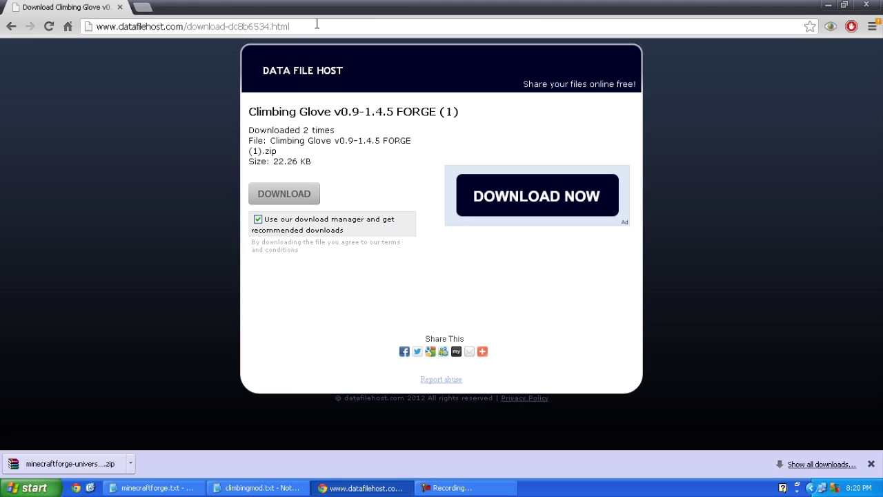
pyautogui.click(258, 219)
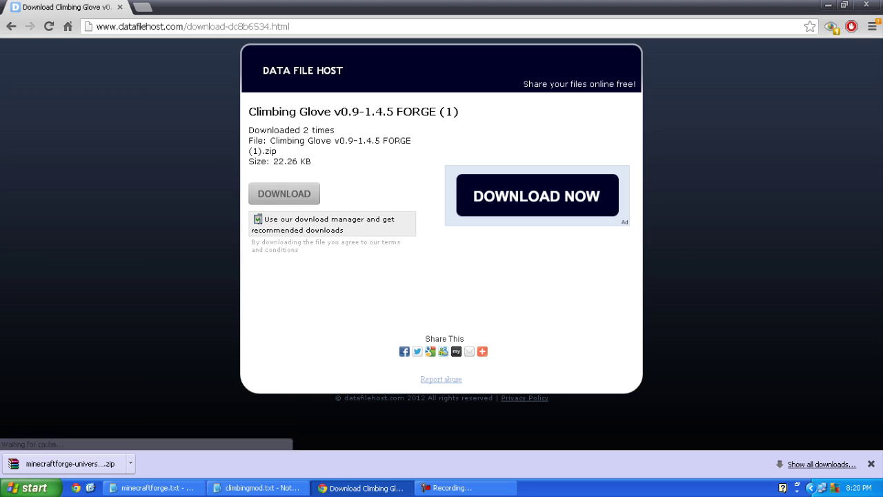
pyautogui.click(283, 193)
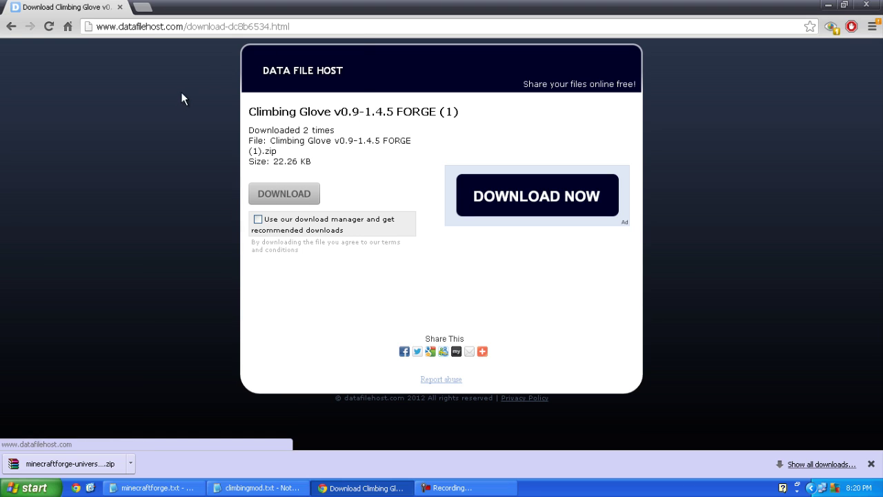
pyautogui.click(313, 221)
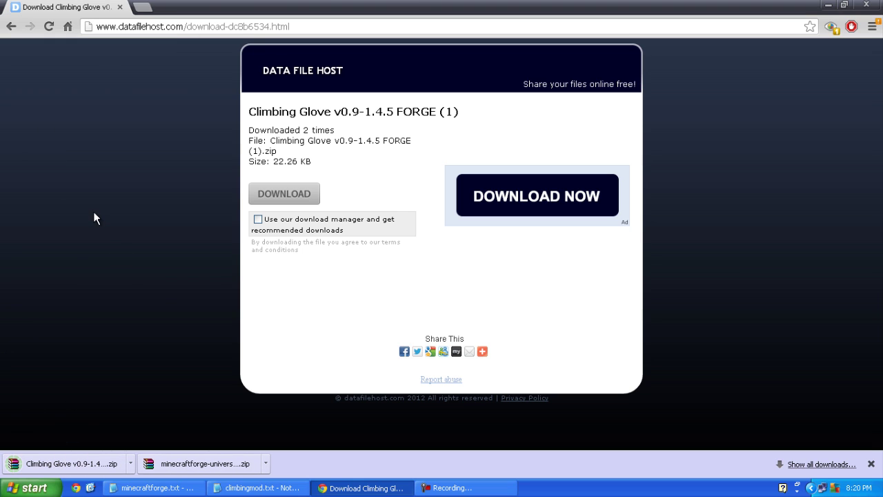
pyautogui.click(265, 463)
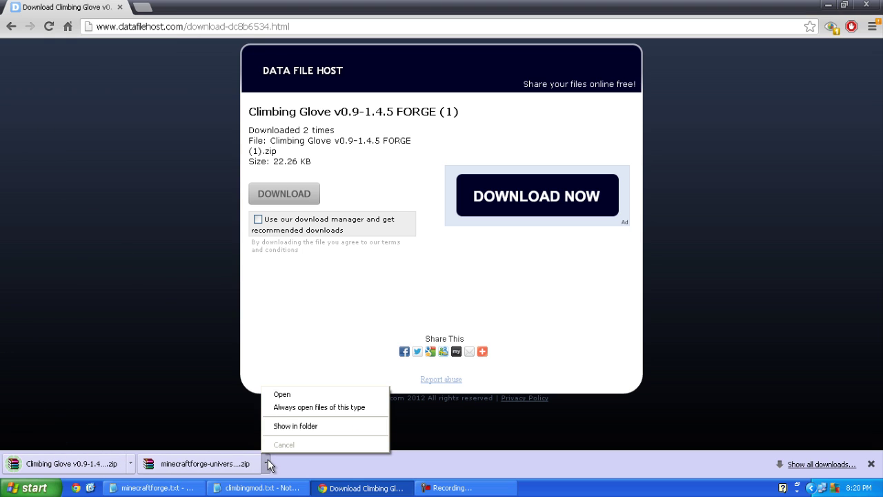
# Show the Forge download in Downloads, delete the duplicate Forge zip, and move the window aside.
pyautogui.click(285, 429)
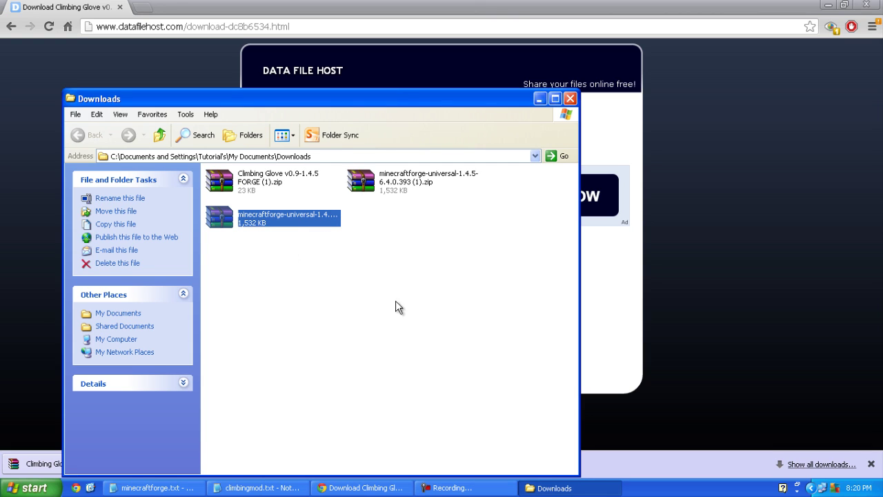
pyautogui.press('Delete')
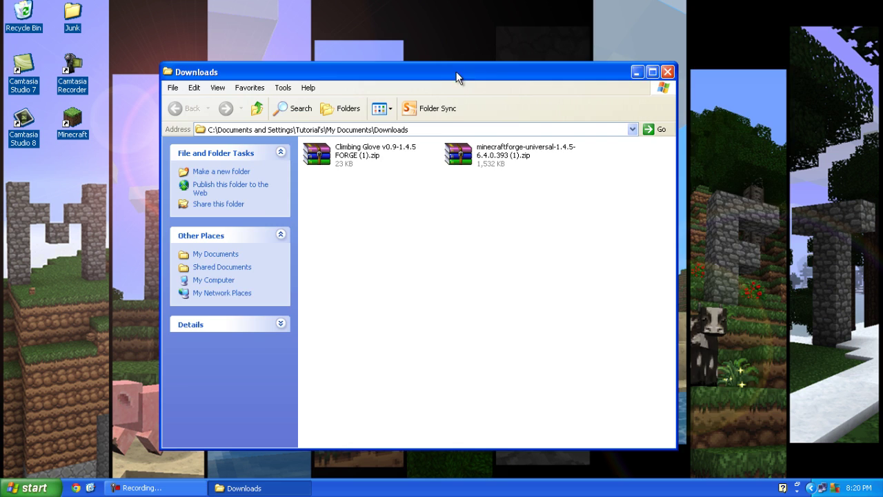
pyautogui.moveTo(456, 71); pyautogui.dragTo(651, 40)
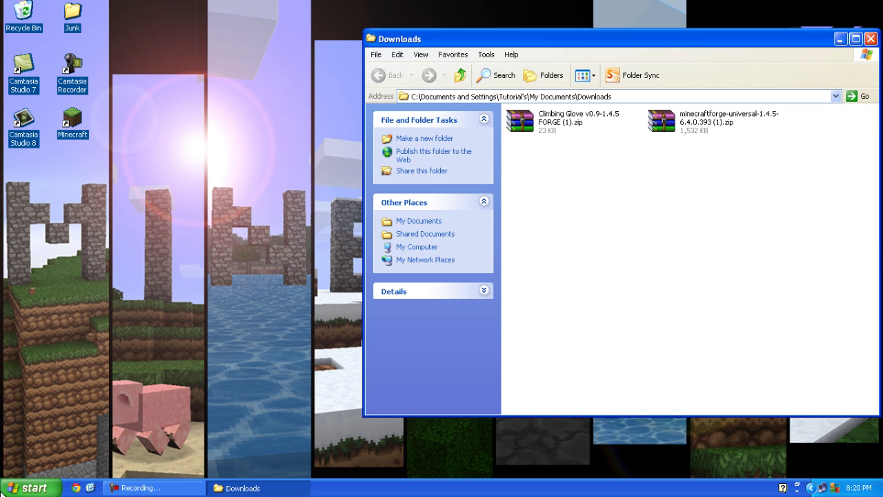
# Go to %appdata%\.minecraft\bin and copy minecraft.jar to the desktop as a backup.
pyautogui.click(9, 490)
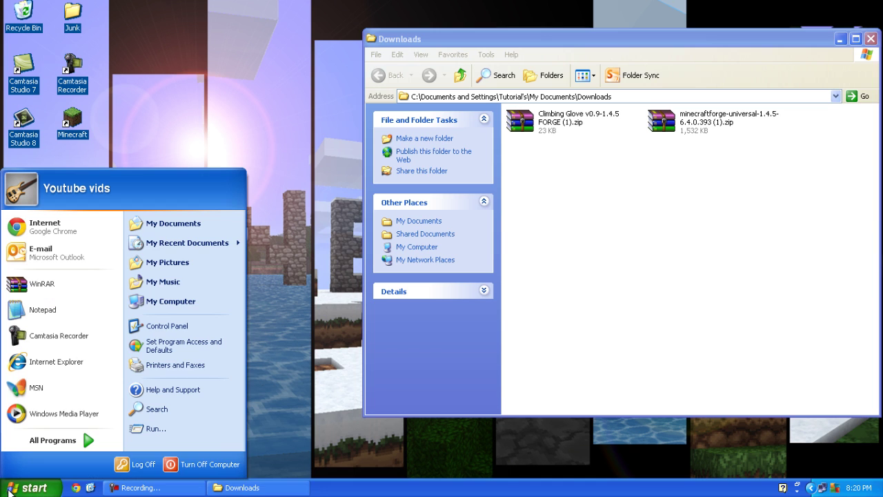
pyautogui.click(214, 429)
pyautogui.click(104, 419)
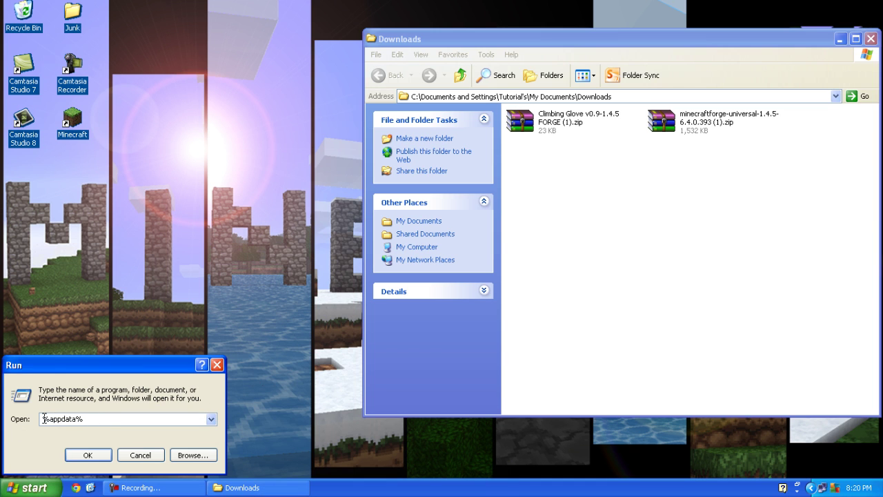
pyautogui.click(74, 455)
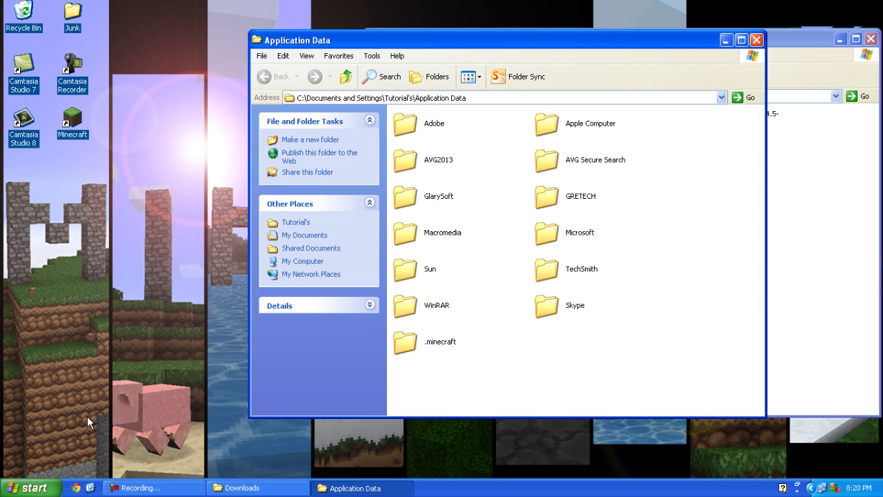
pyautogui.doubleClick(398, 340)
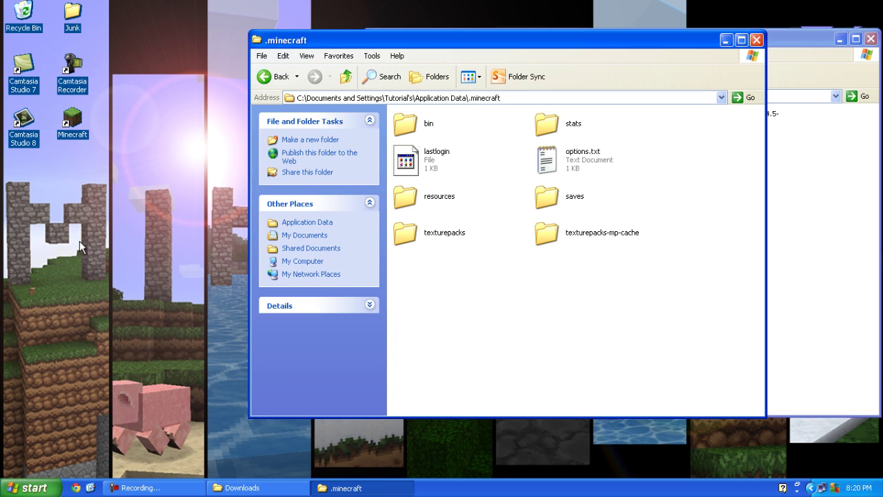
pyautogui.doubleClick(411, 119)
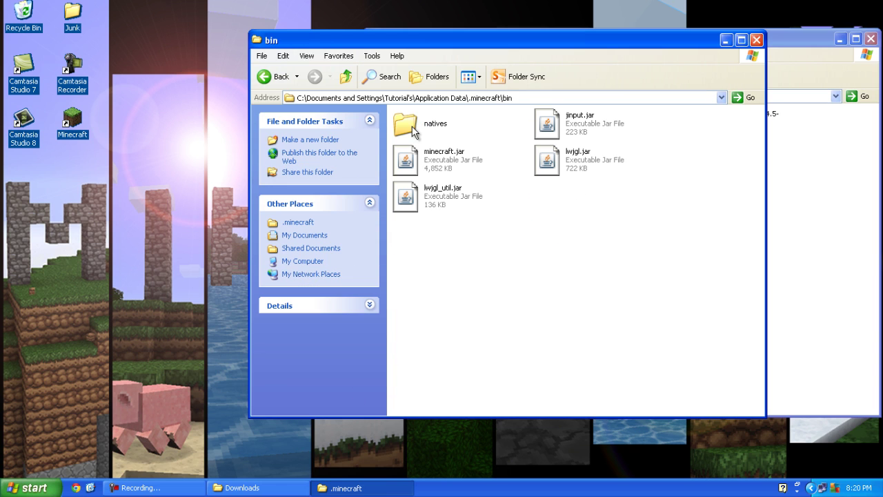
pyautogui.click(430, 165)
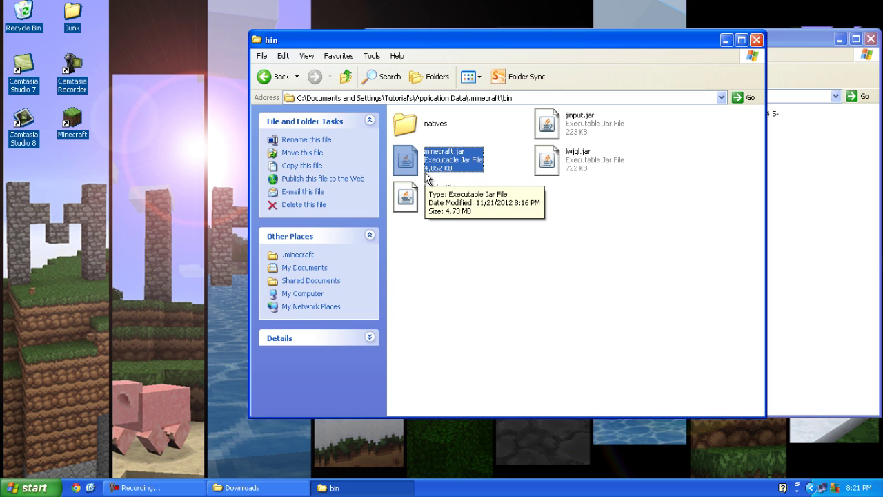
pyautogui.moveTo(430, 176); pyautogui.dragTo(198, 246)
pyautogui.click(432, 313)
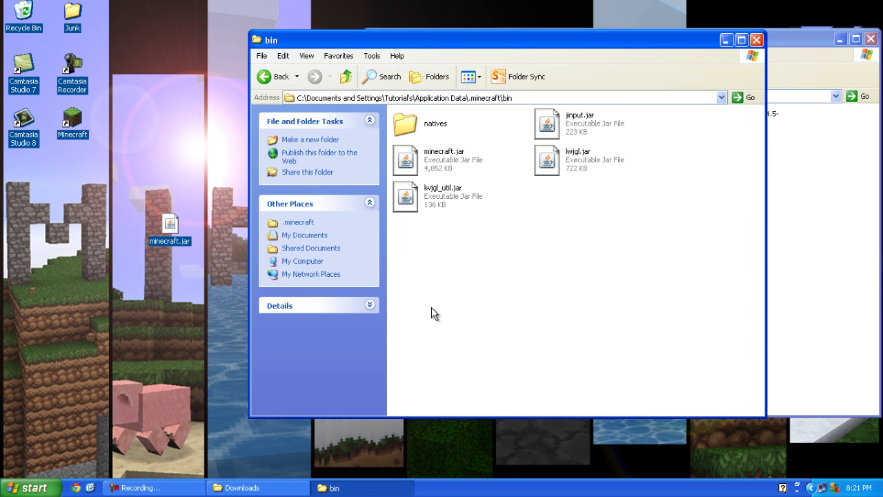
# Open minecraft.jar with WinRAR archiver and arrange it beside the bin window.
pyautogui.rightClick(413, 156)
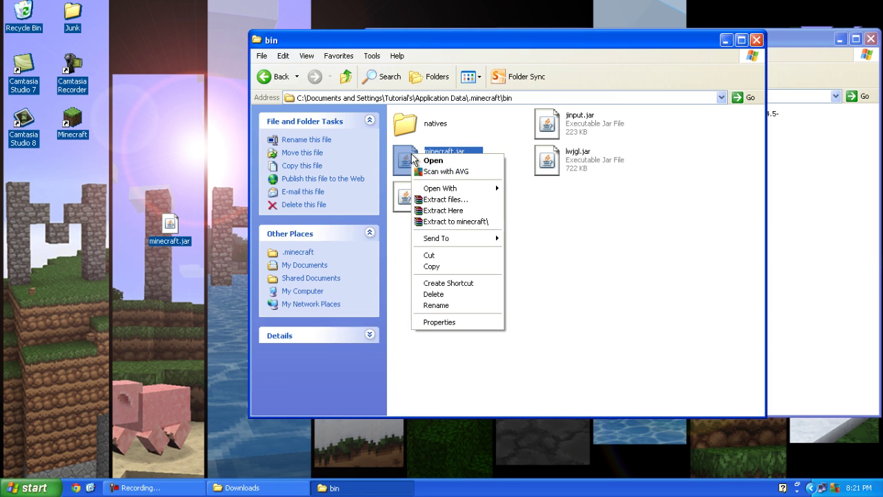
pyautogui.moveTo(463, 188)
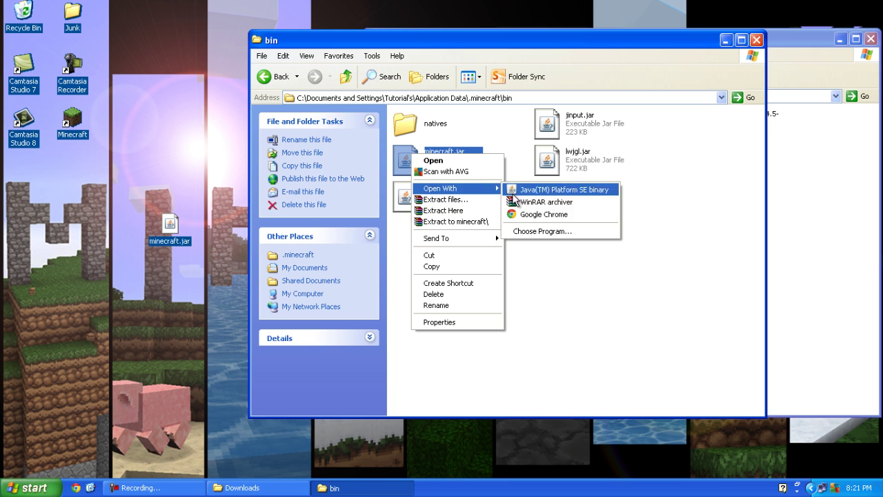
pyautogui.click(532, 200)
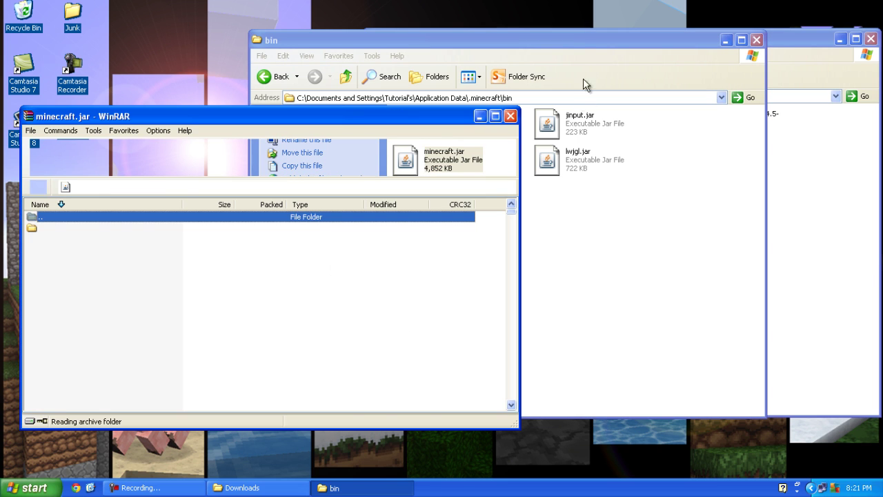
pyautogui.moveTo(567, 37); pyautogui.dragTo(326, 40)
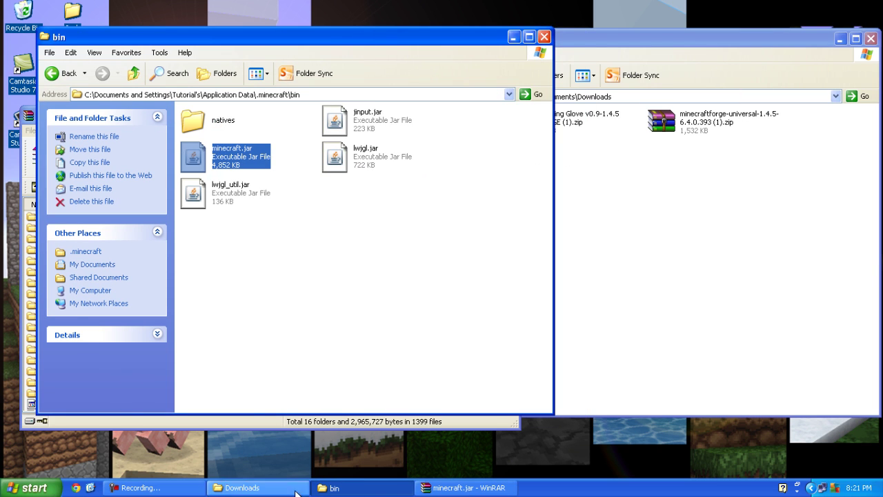
pyautogui.click(466, 487)
pyautogui.moveTo(189, 109); pyautogui.dragTo(203, 79)
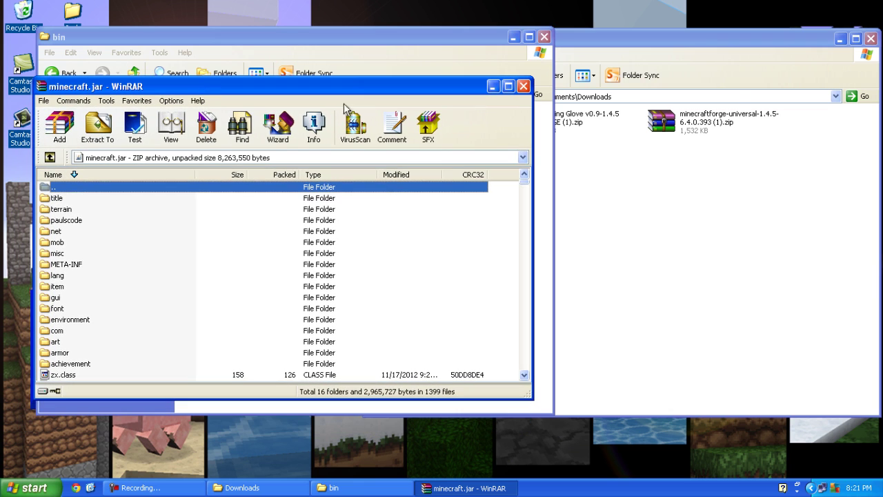
# Open minecraftforge-universal-1.4.5-6.4.0.393 (1).zip in WinRAR and select every entry except '..'.
pyautogui.doubleClick(717, 128)
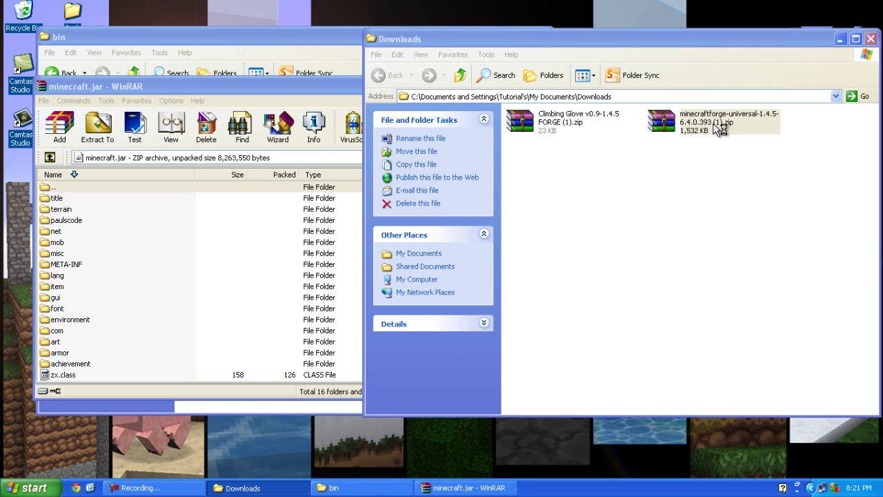
pyautogui.moveTo(249, 119); pyautogui.dragTo(624, 104)
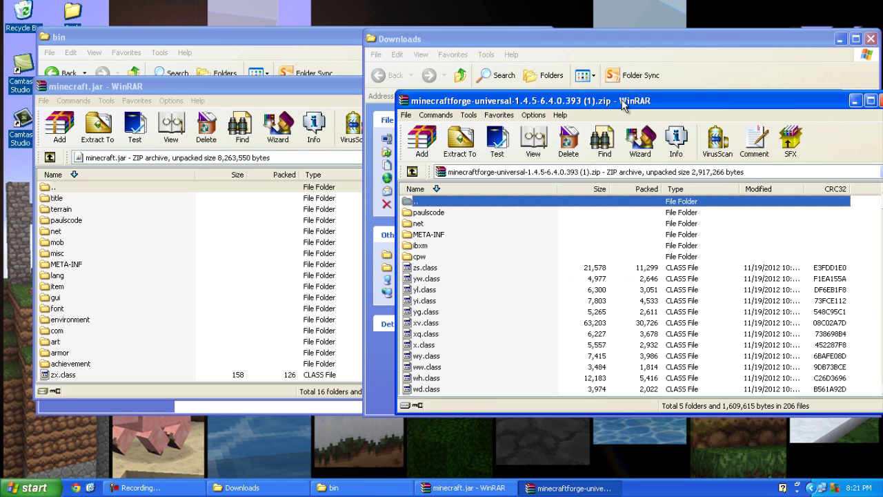
pyautogui.hotkey('ctrl', 'a')
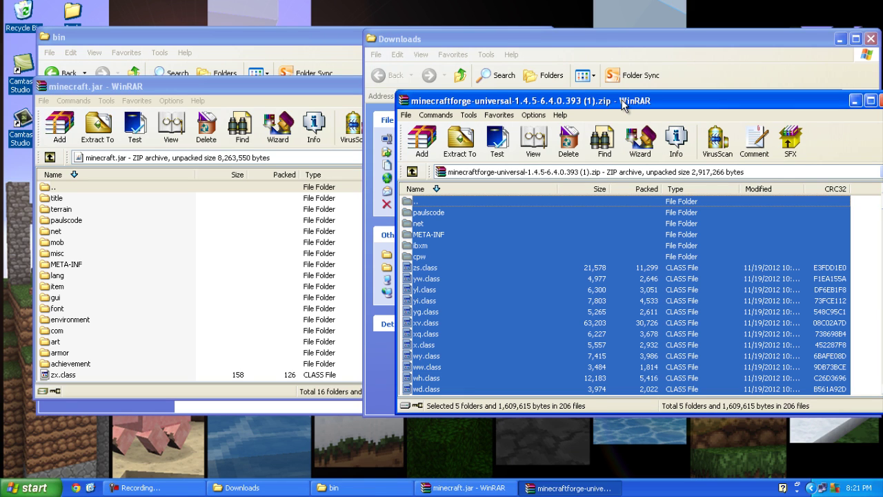
pyautogui.keyDown('ctrl'); pyautogui.click(424, 206); pyautogui.keyUp('ctrl')
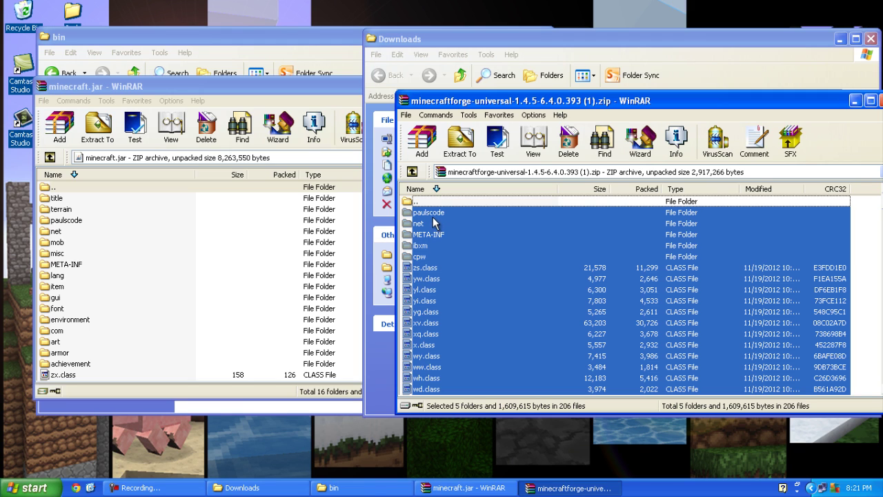
# Add the selected Forge files into minecraft.jar, accepting the archive parameters with OK.
pyautogui.moveTo(433, 215); pyautogui.dragTo(244, 267)
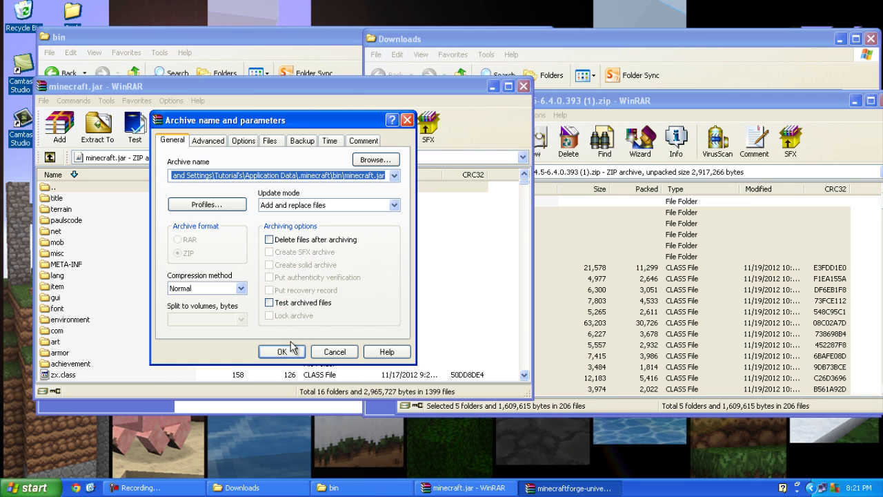
pyautogui.click(290, 353)
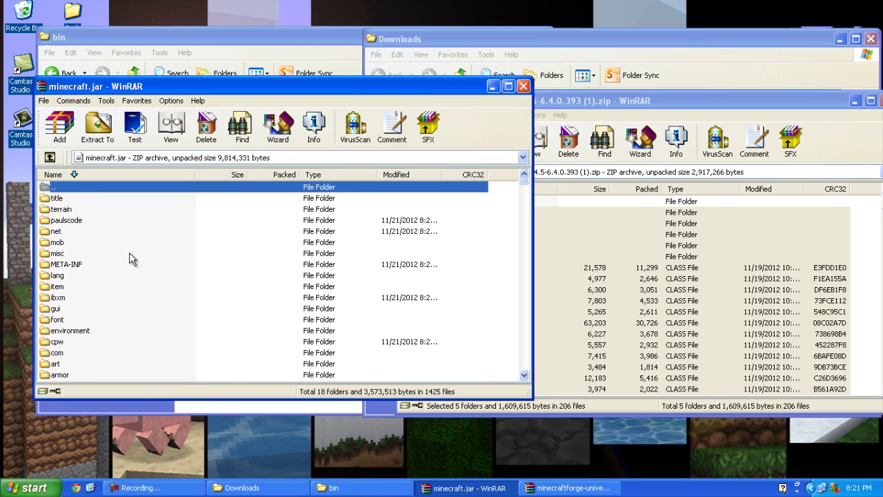
# Delete the META-INF folder from minecraft.jar.
pyautogui.click(78, 265)
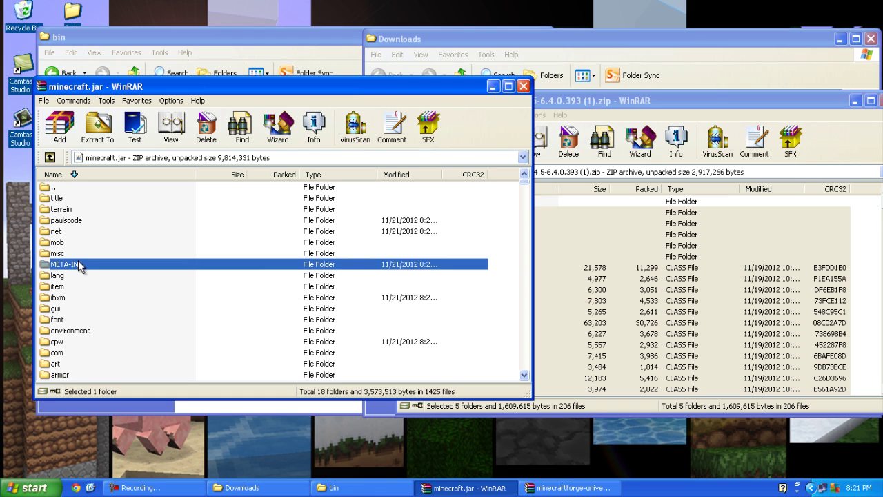
pyautogui.press('Delete')
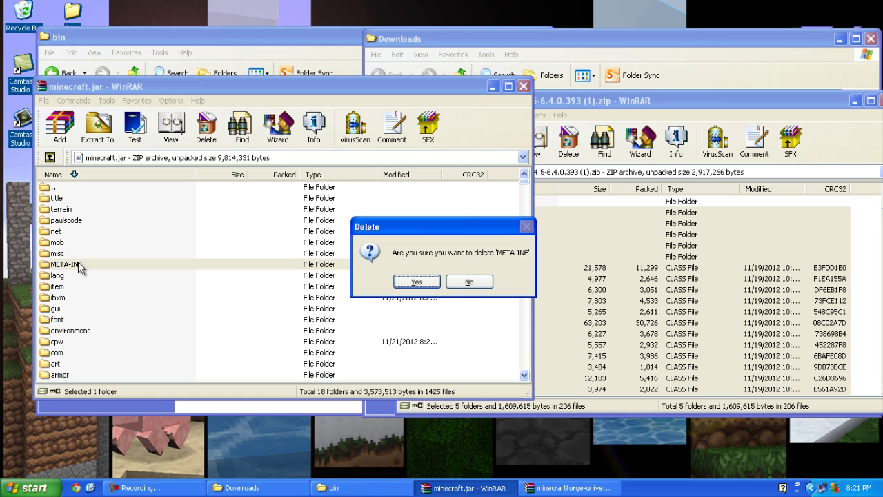
pyautogui.click(418, 281)
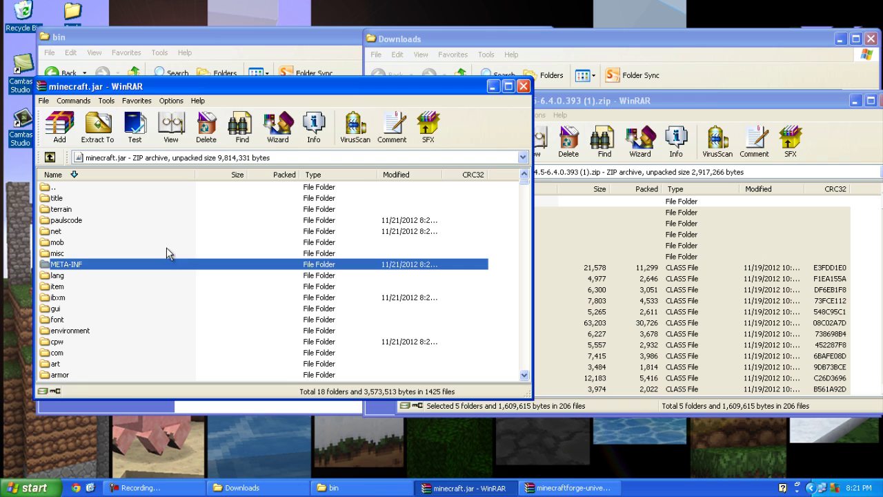
# Close the minecraft.jar and Forge archive windows.
pyautogui.click(523, 87)
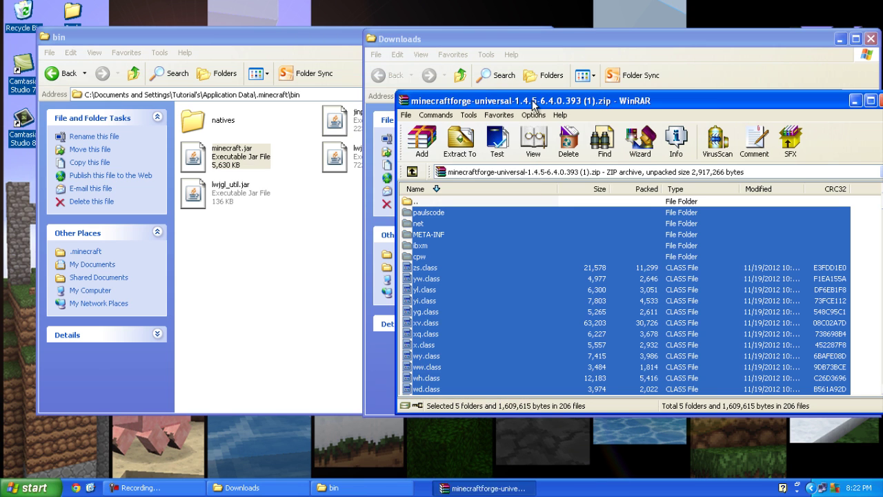
pyautogui.moveTo(800, 100); pyautogui.dragTo(629, 95)
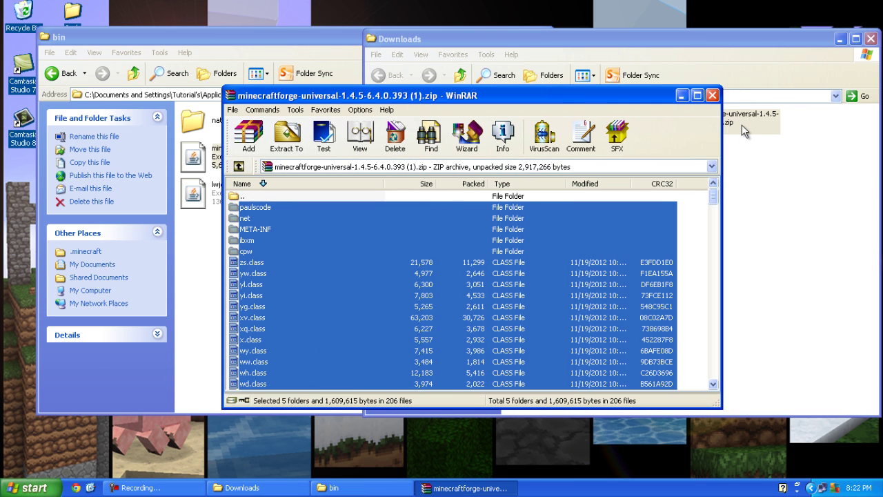
pyautogui.click(714, 98)
pyautogui.moveTo(636, 47); pyautogui.dragTo(570, 62)
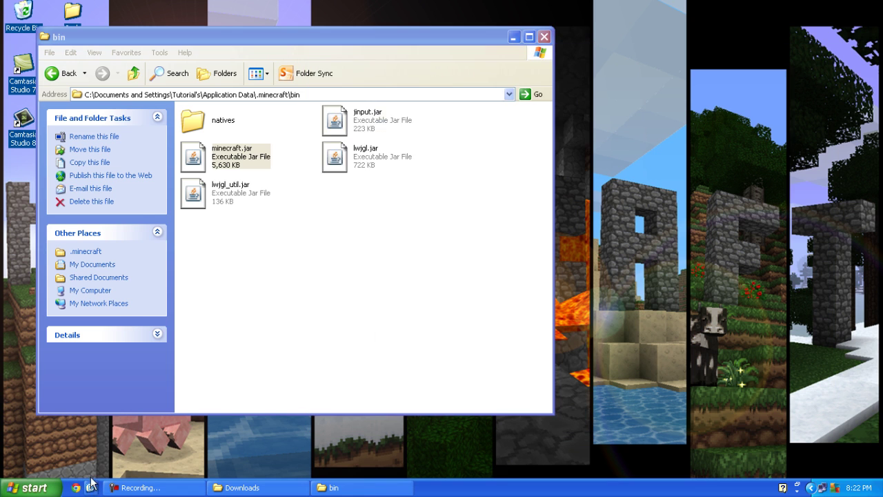
# Minimize the bin and Downloads folder windows to uncover the desktop.
pyautogui.click(91, 487)
pyautogui.click(72, 123)
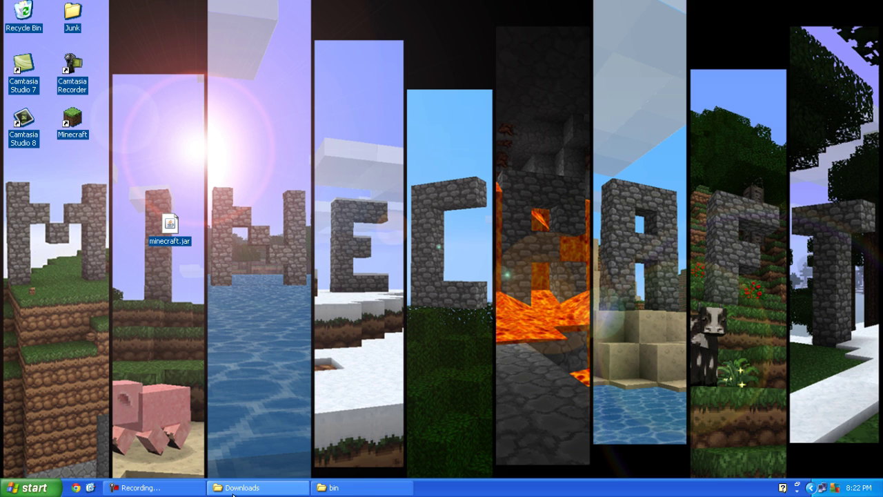
pyautogui.click(159, 487)
pyautogui.moveTo(670, 380); pyautogui.dragTo(715, 394)
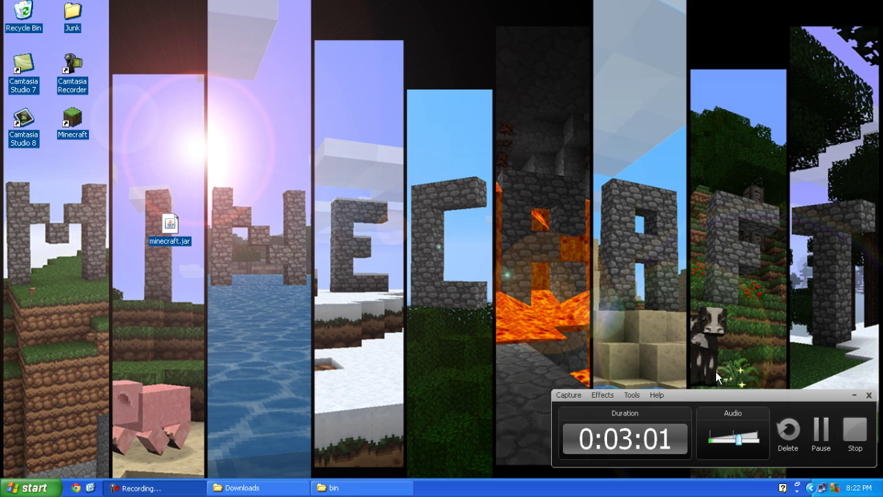
pyautogui.click(820, 429)
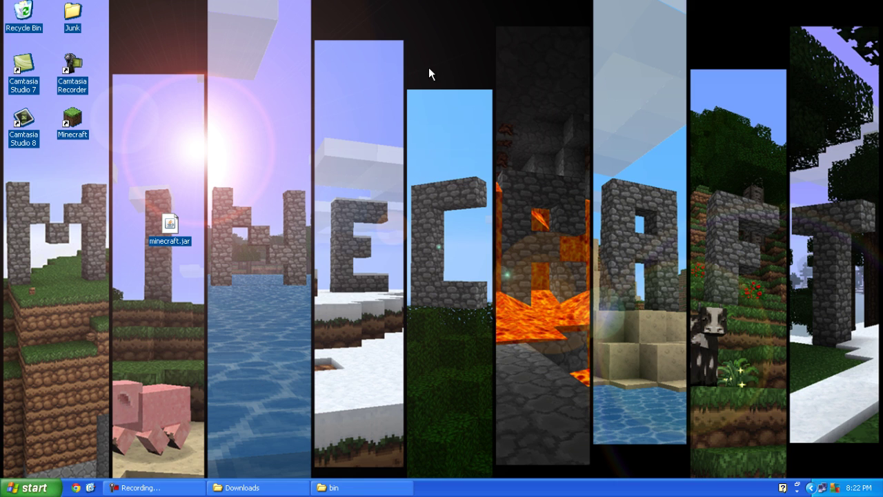
# Restore the bin window, go back up to .minecraft and open its mods folder.
pyautogui.click(330, 487)
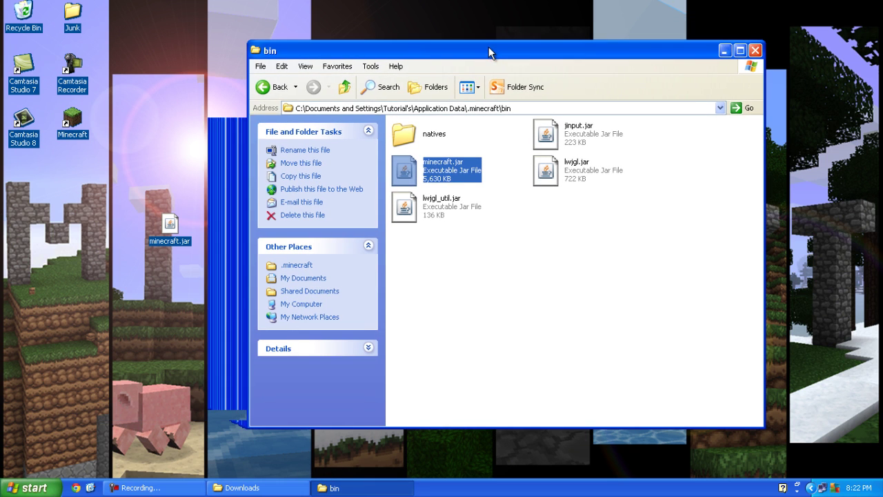
pyautogui.click(272, 87)
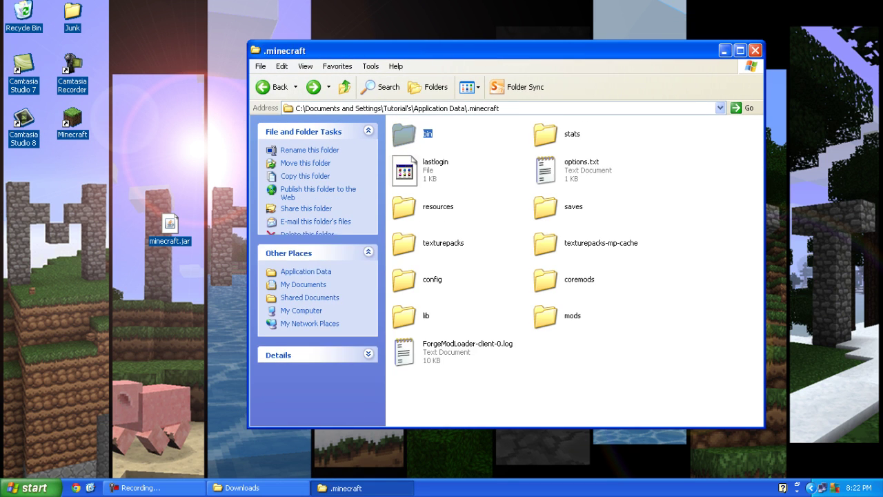
pyautogui.click(635, 411)
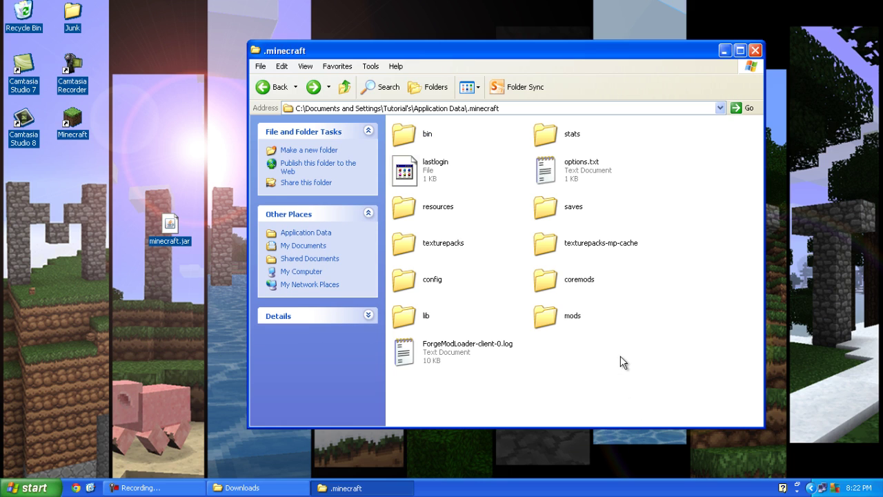
pyautogui.moveTo(618, 347); pyautogui.dragTo(556, 311)
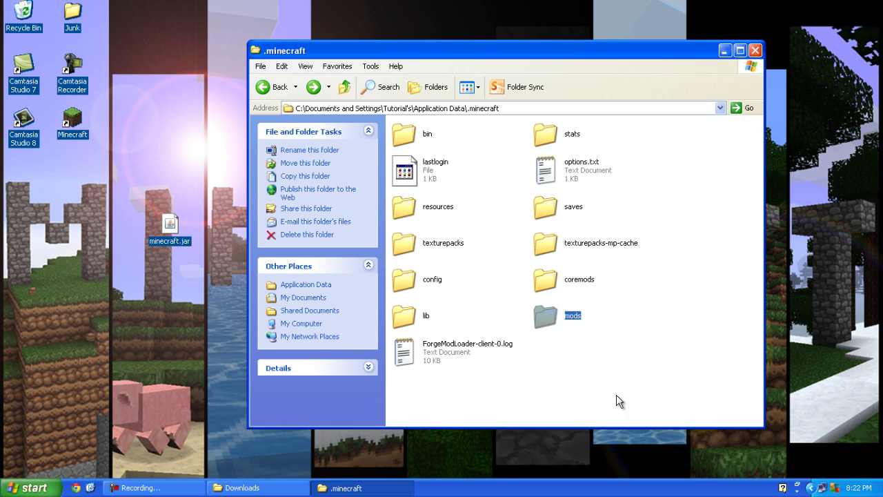
pyautogui.doubleClick(552, 316)
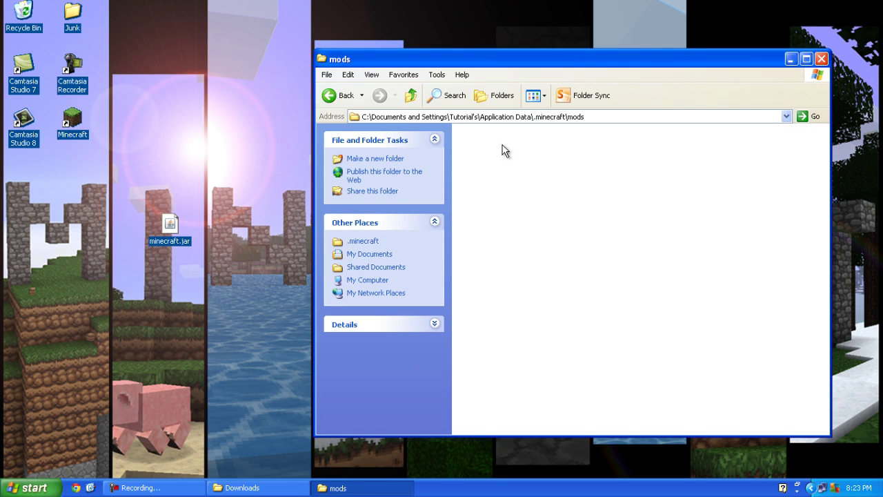
# Move the Climbing Glove v0.9-1.4.5 FORGE (1).zip from Downloads into the mods folder.
pyautogui.click(242, 487)
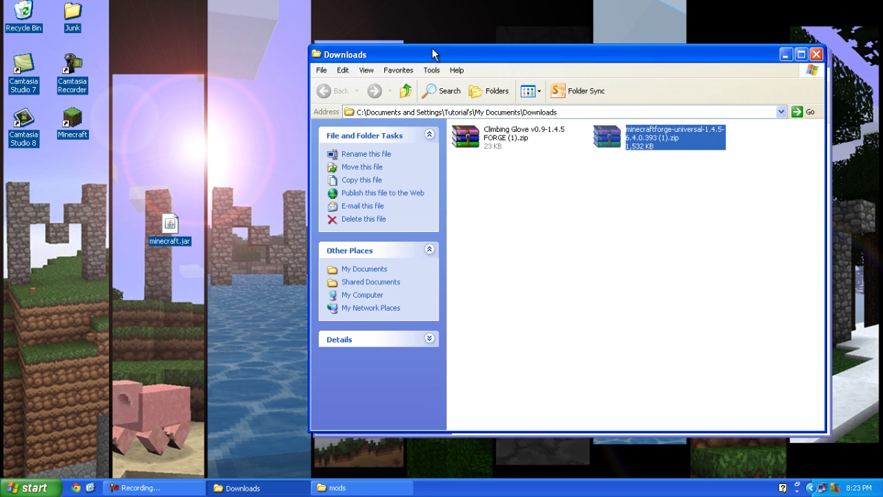
pyautogui.moveTo(433, 59); pyautogui.dragTo(116, 74)
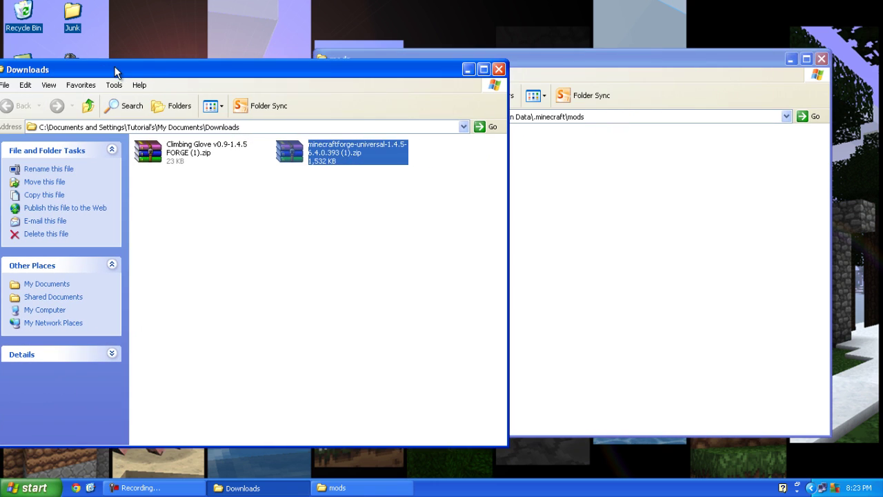
pyautogui.click(176, 155)
pyautogui.moveTo(164, 152); pyautogui.dragTo(580, 207)
# Close the mods and Downloads folder windows.
pyautogui.moveTo(460, 54); pyautogui.dragTo(628, 74)
pyautogui.click(793, 81)
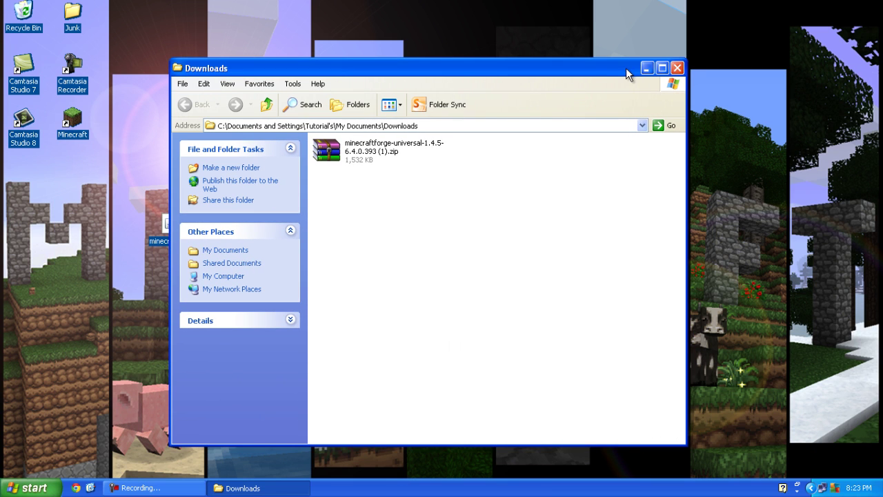
pyautogui.click(674, 72)
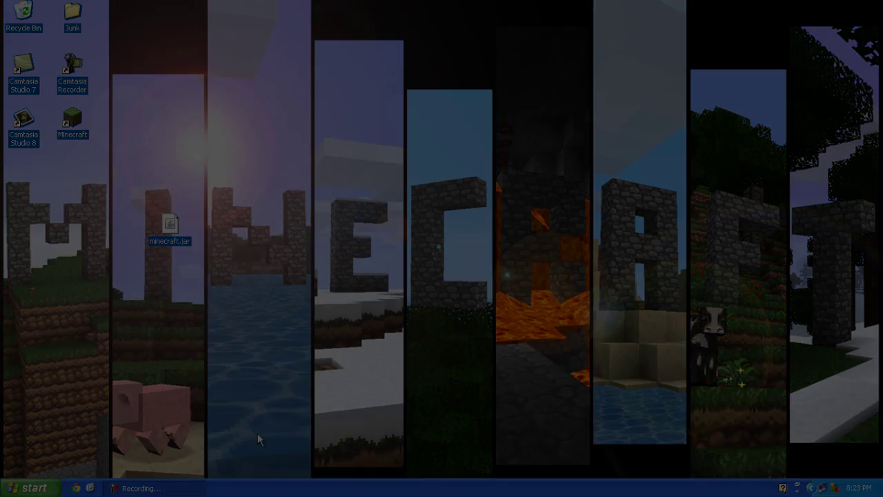